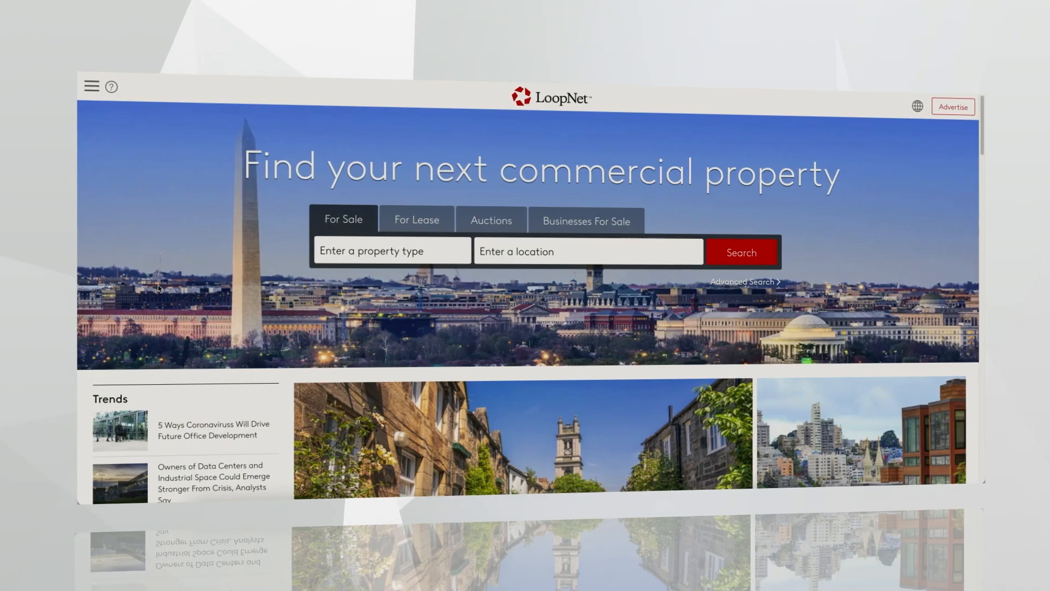
- Review the professional profile's company and address details from the Marketing Center
click(89, 86)
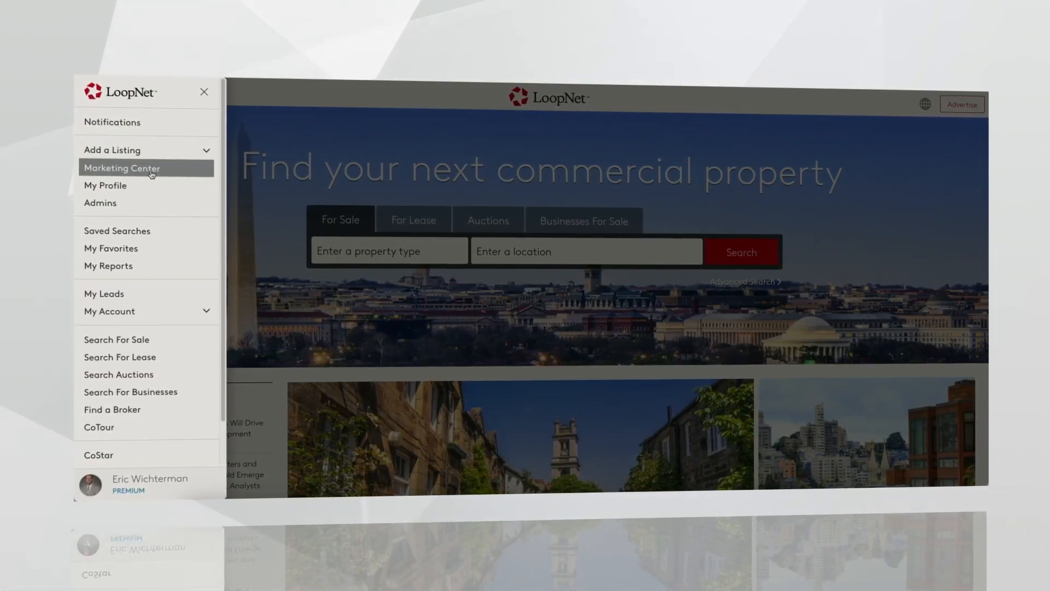
click(152, 171)
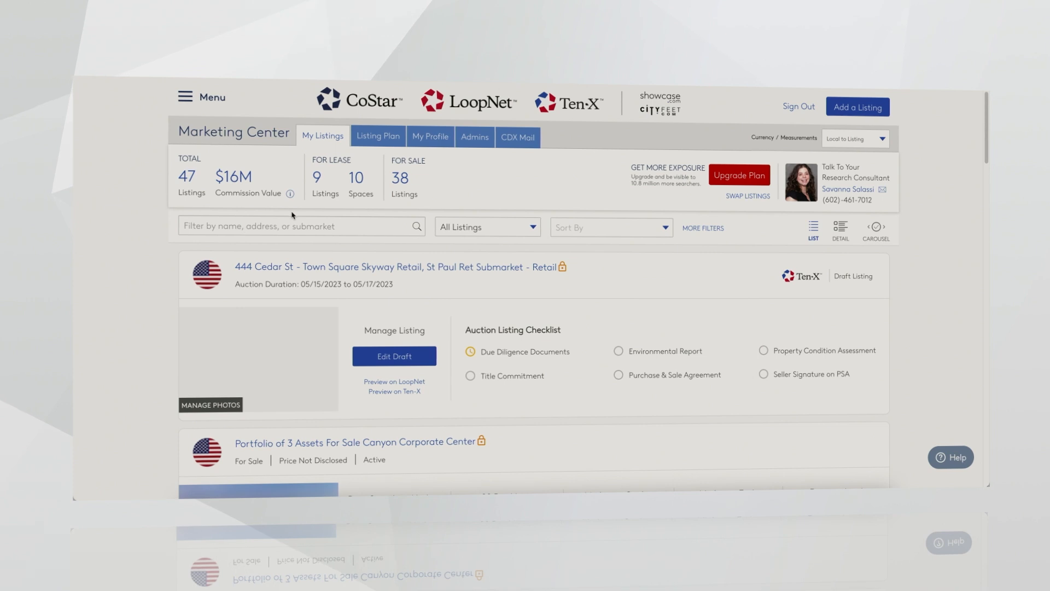
click(421, 139)
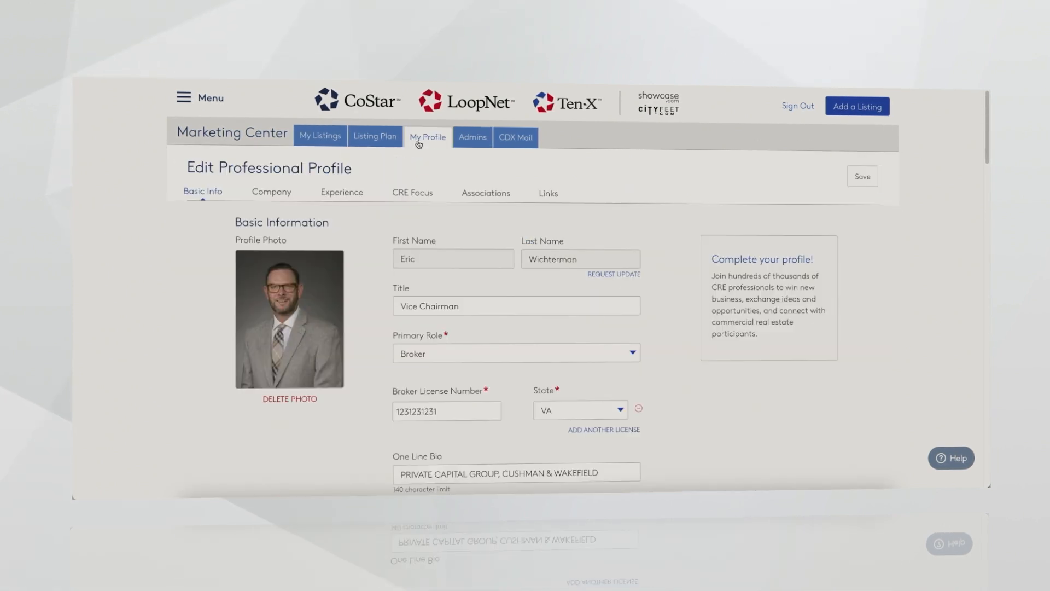
scroll(206, 255, down, 1)
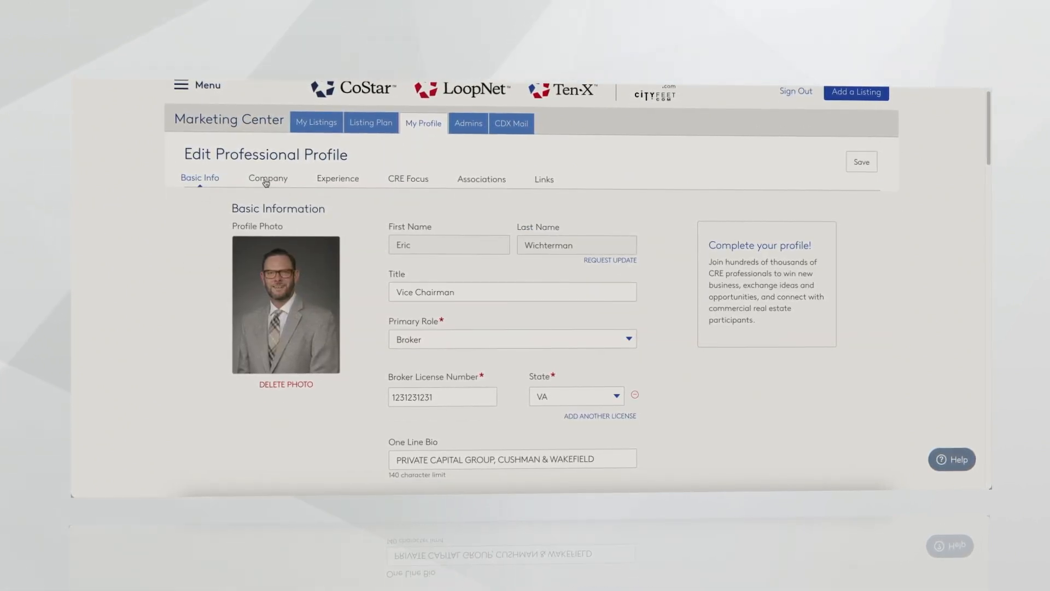
click(266, 182)
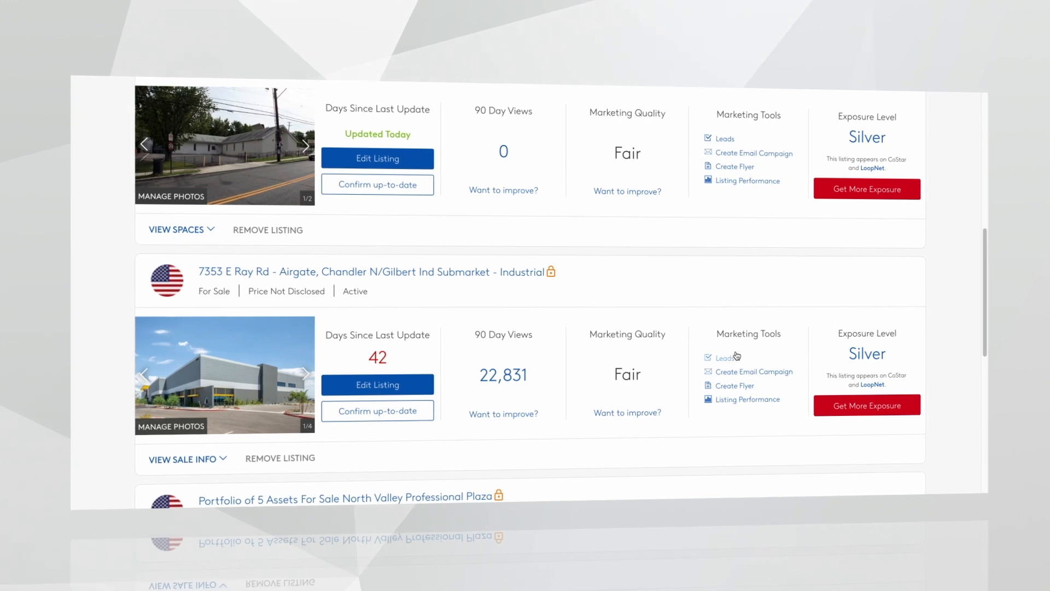
- Bring up the marketing quality breakdown for a Fair-rated listing
click(623, 413)
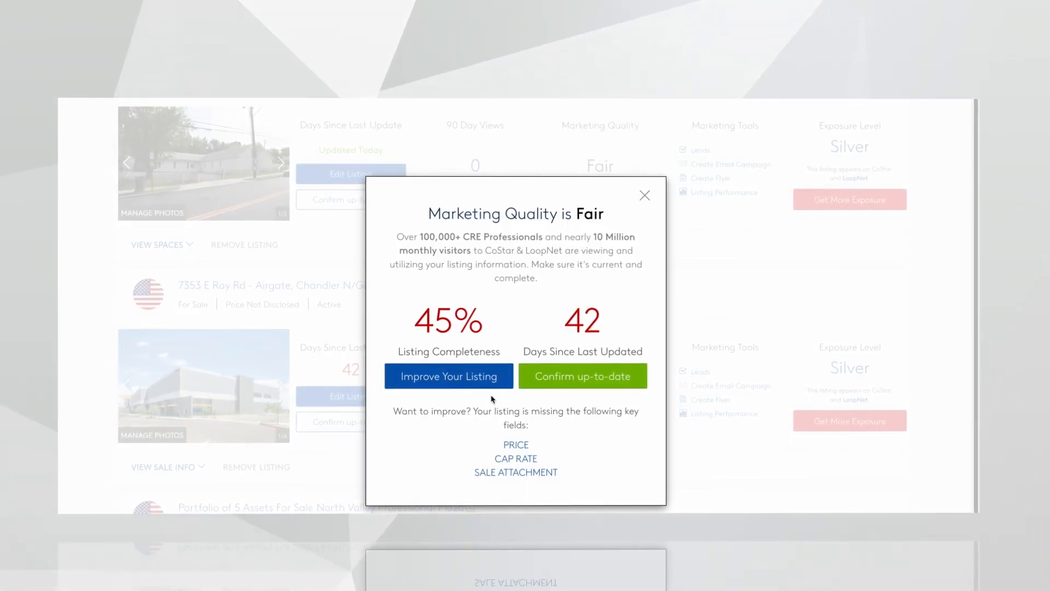
- Confirm the 7353 E Ray Rd listing is up to date, then view the listing admins
click(600, 380)
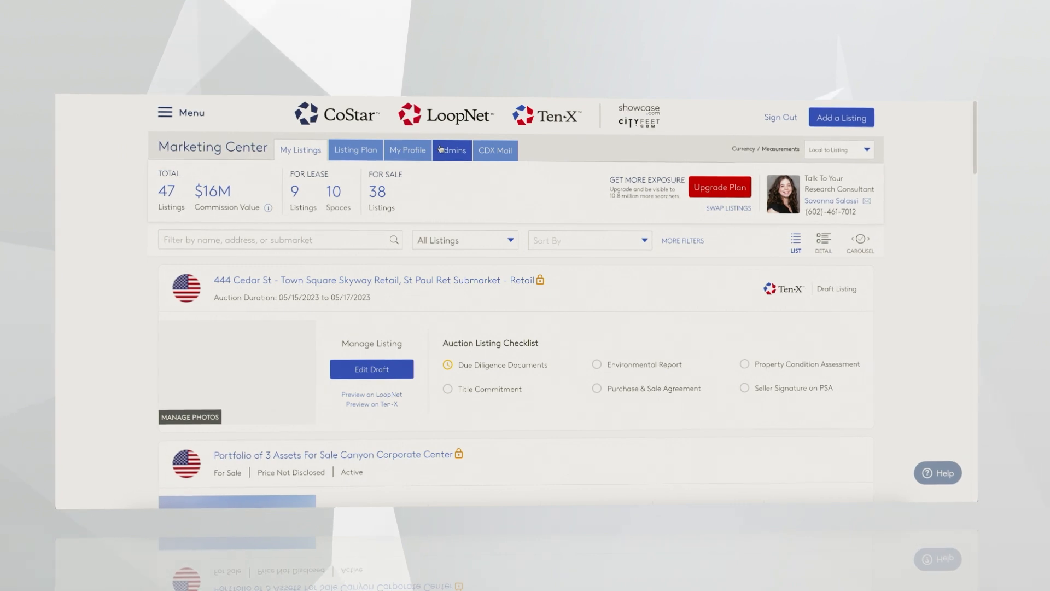
click(440, 150)
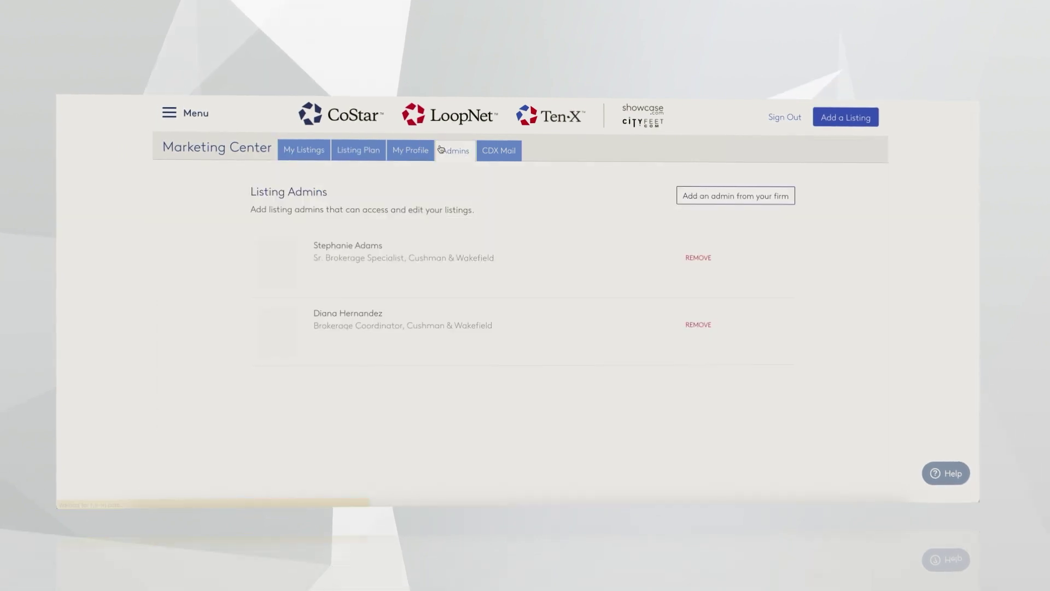
- Start adding an admin from the firm and dismiss the search suggestions
click(730, 196)
text(Eric)
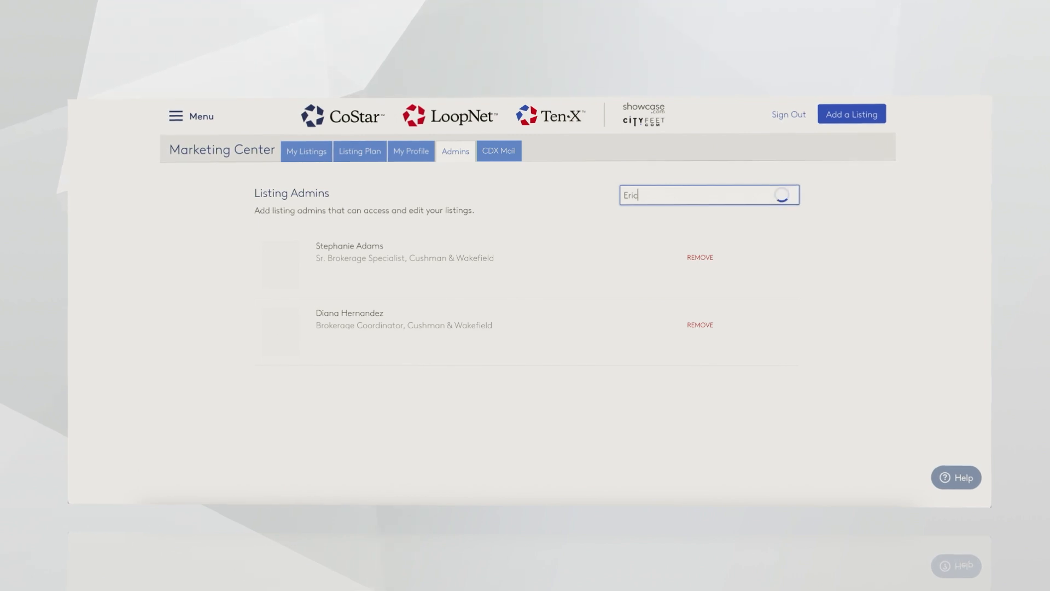
click(726, 229)
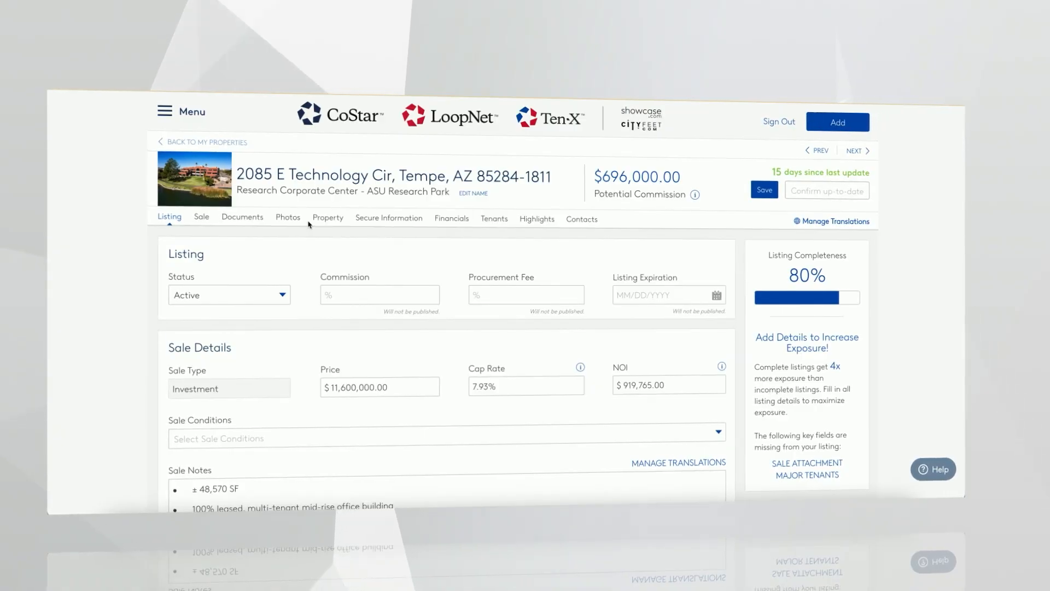
- Set secure information access through Registration and Confidentiality Agreement to Approval Required
click(367, 221)
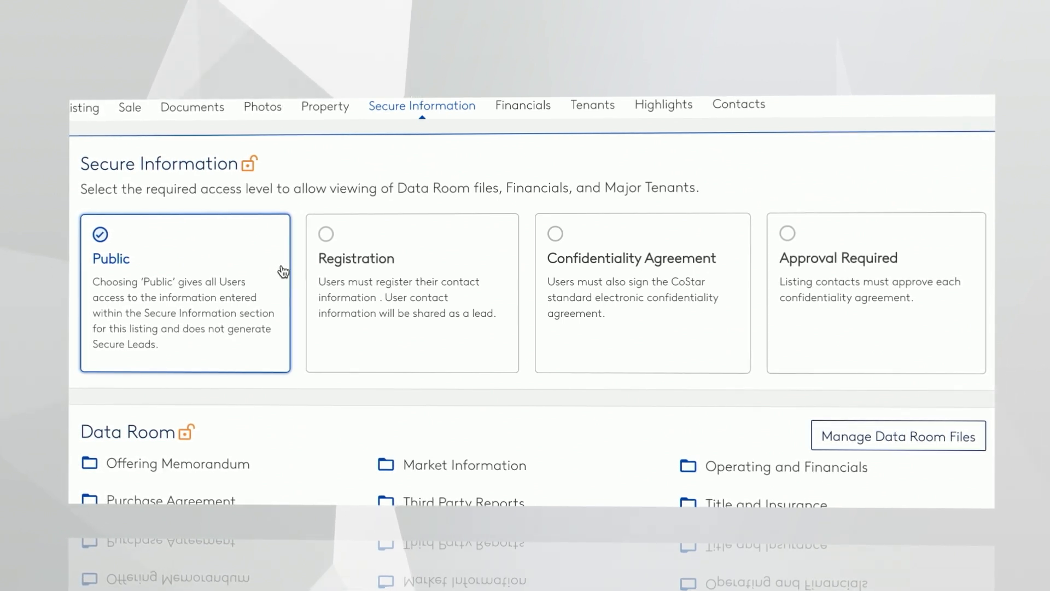
click(401, 344)
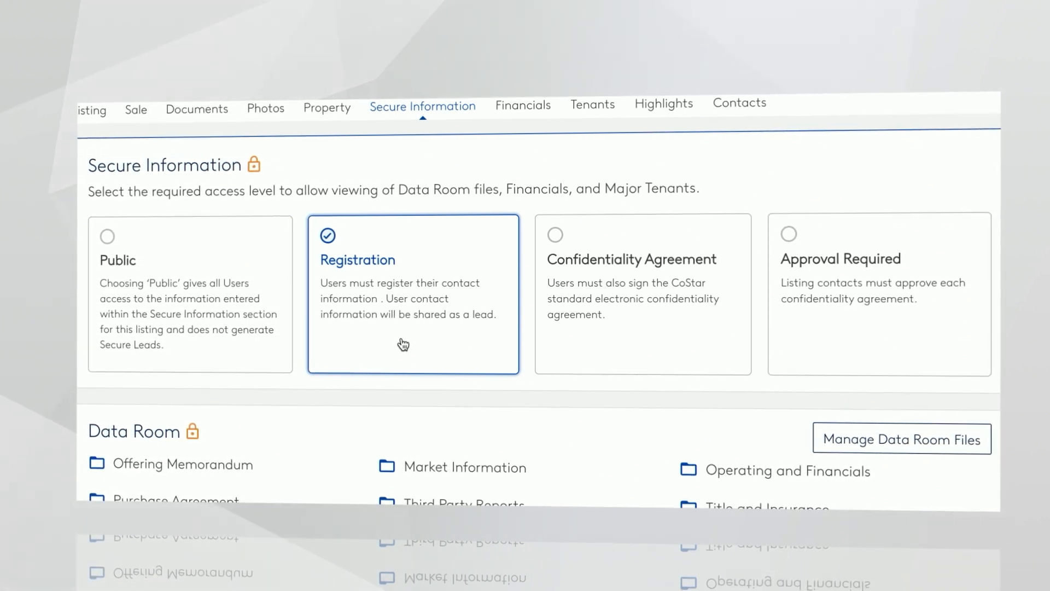
click(630, 348)
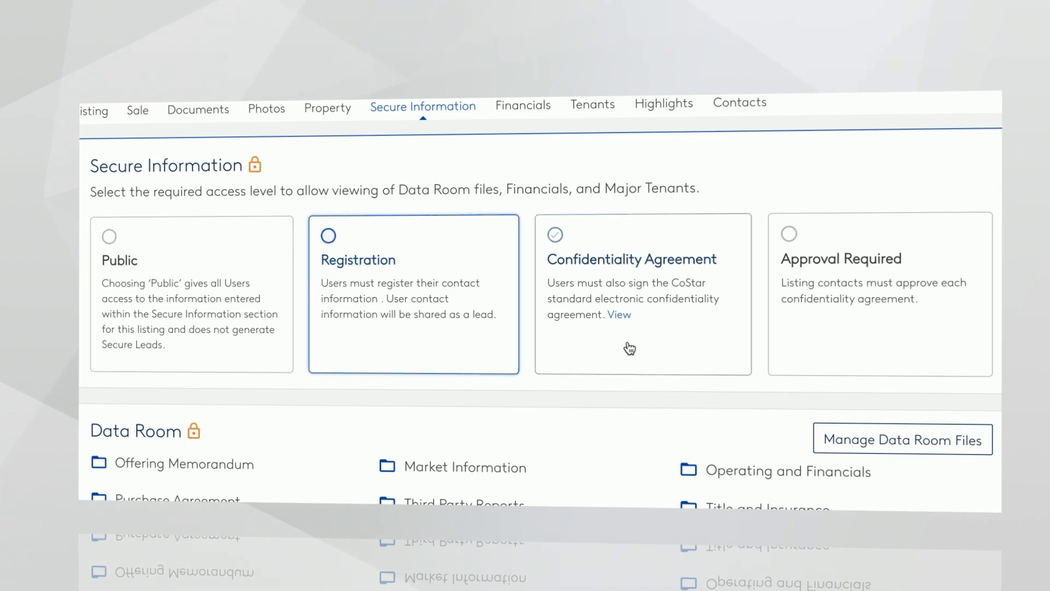
click(831, 348)
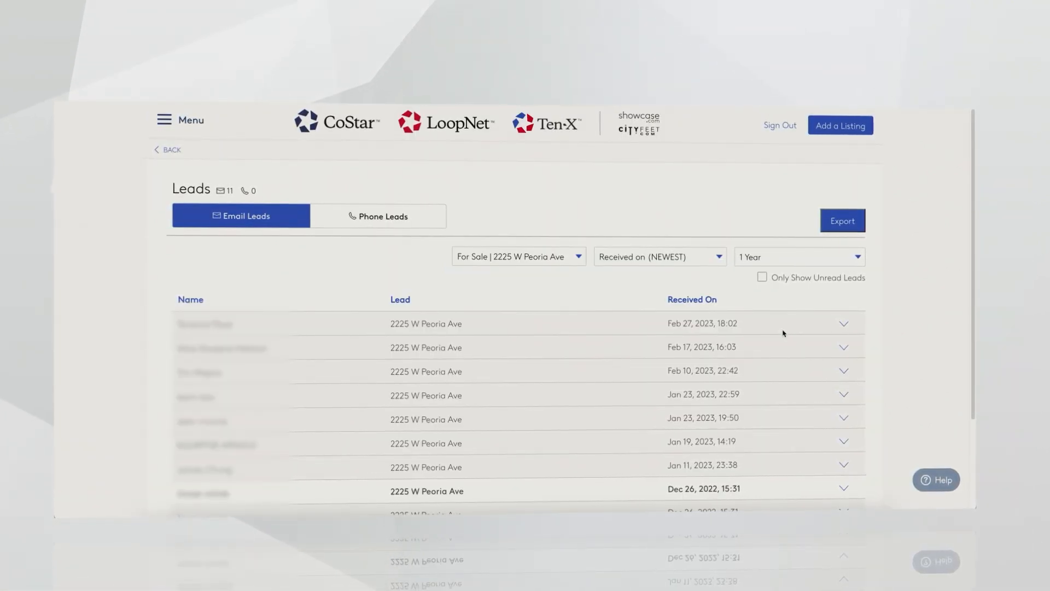
scroll(817, 311, down, 3)
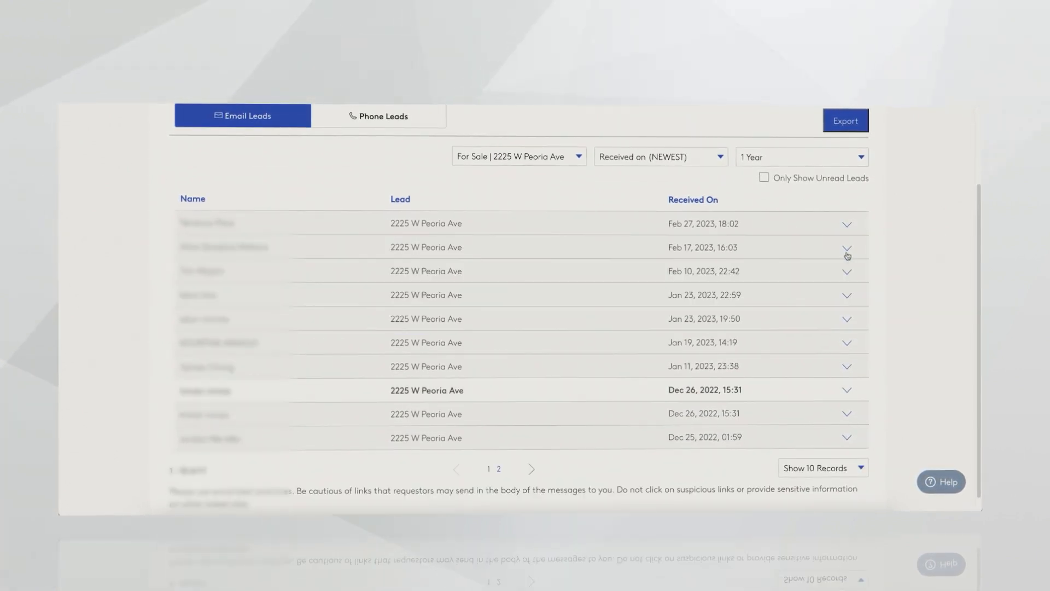
- Read the Feb 17 and Jan 23 lead messages, then go to Swap Listings
click(846, 250)
click(848, 250)
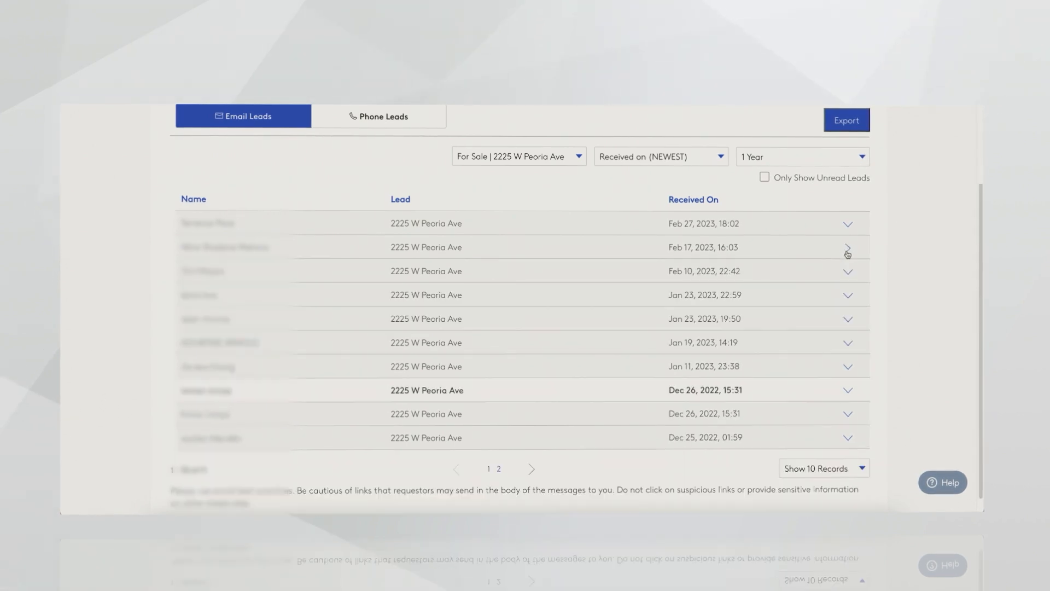
click(848, 321)
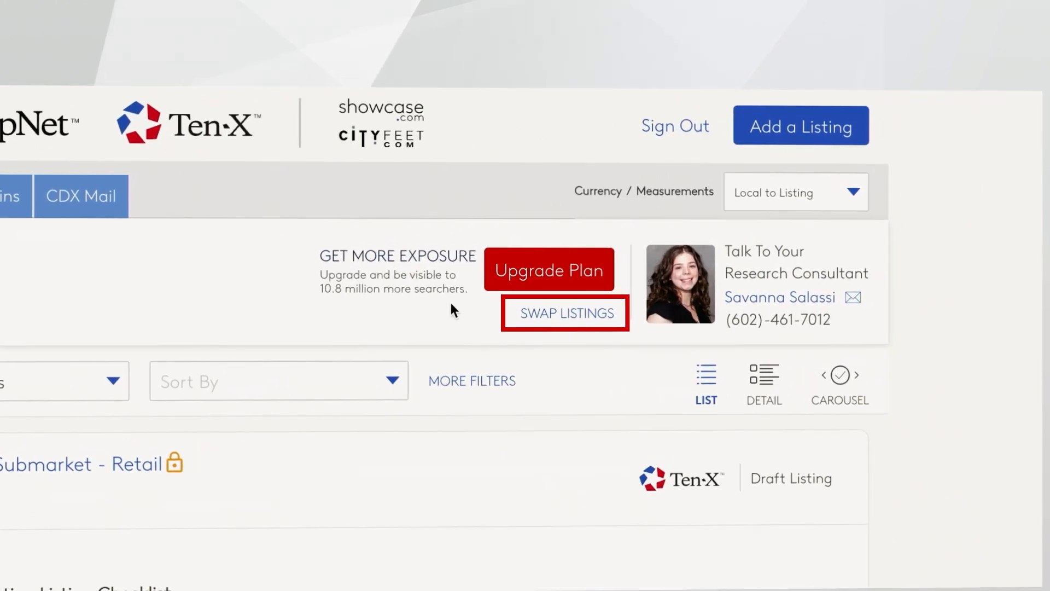
click(539, 319)
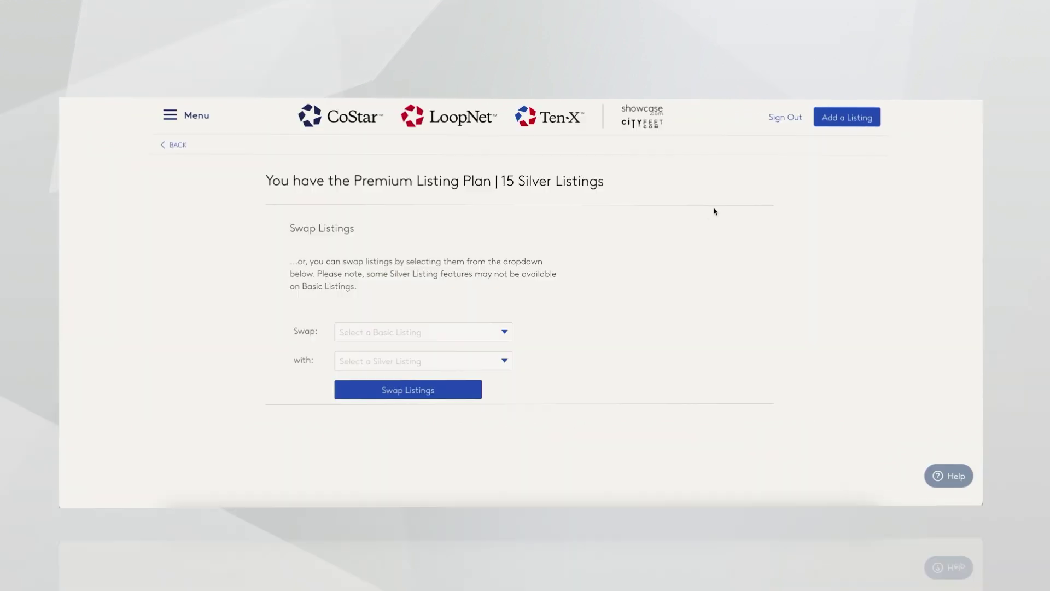
- Swap the basic Z Hotel lease listing with a silver for-sale listing
click(503, 334)
scroll(415, 246, down, 2)
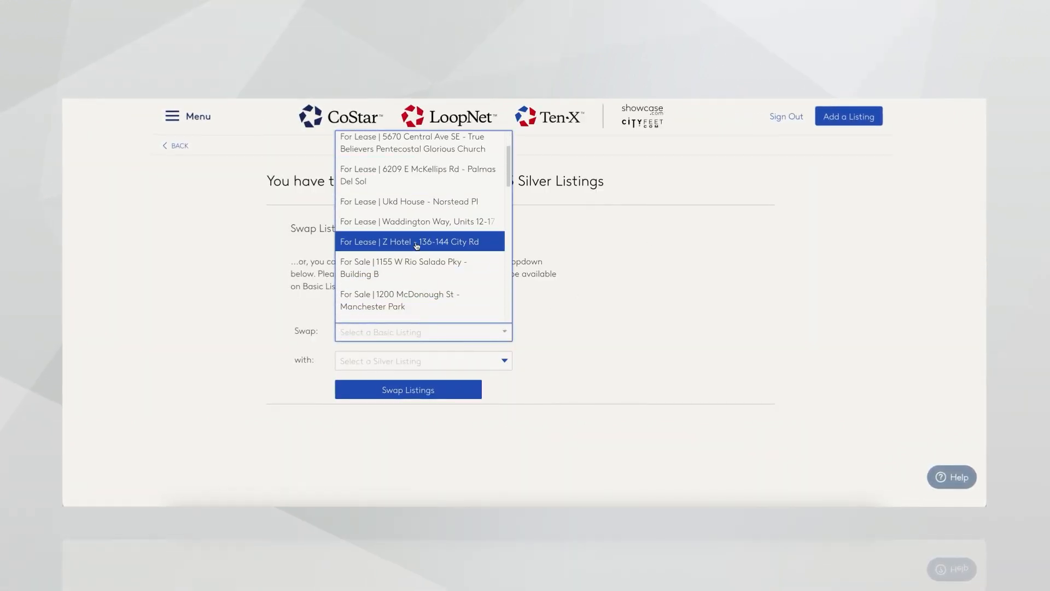
click(417, 241)
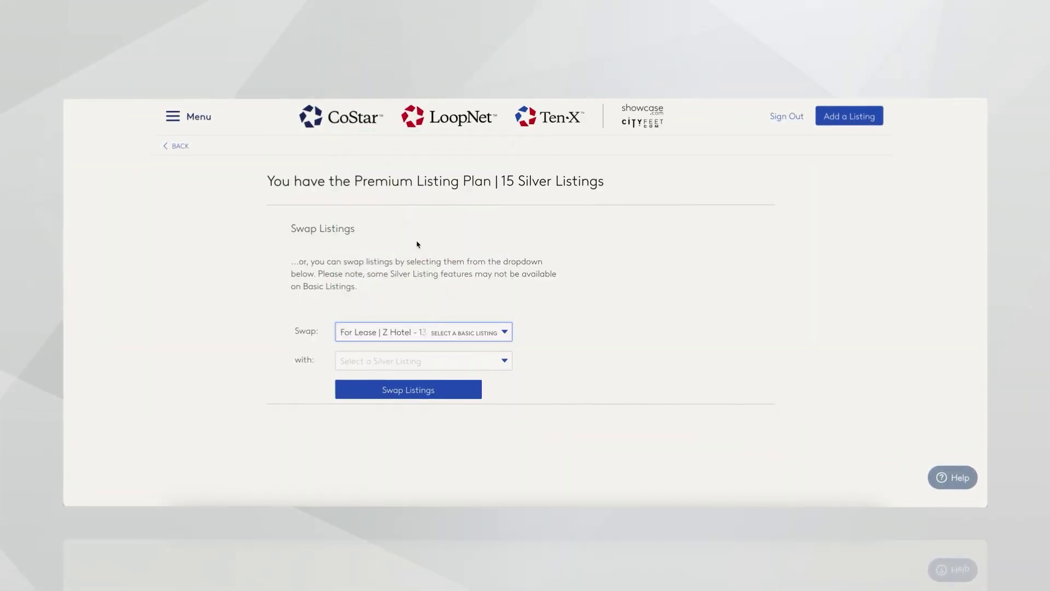
click(502, 365)
scroll(476, 351, down, 1)
click(448, 305)
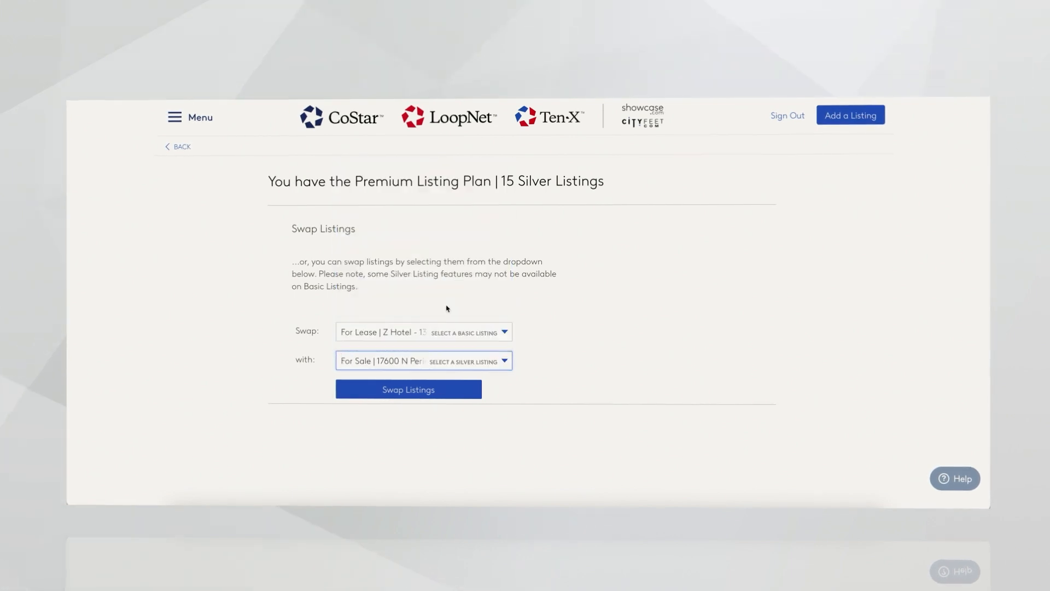
click(434, 391)
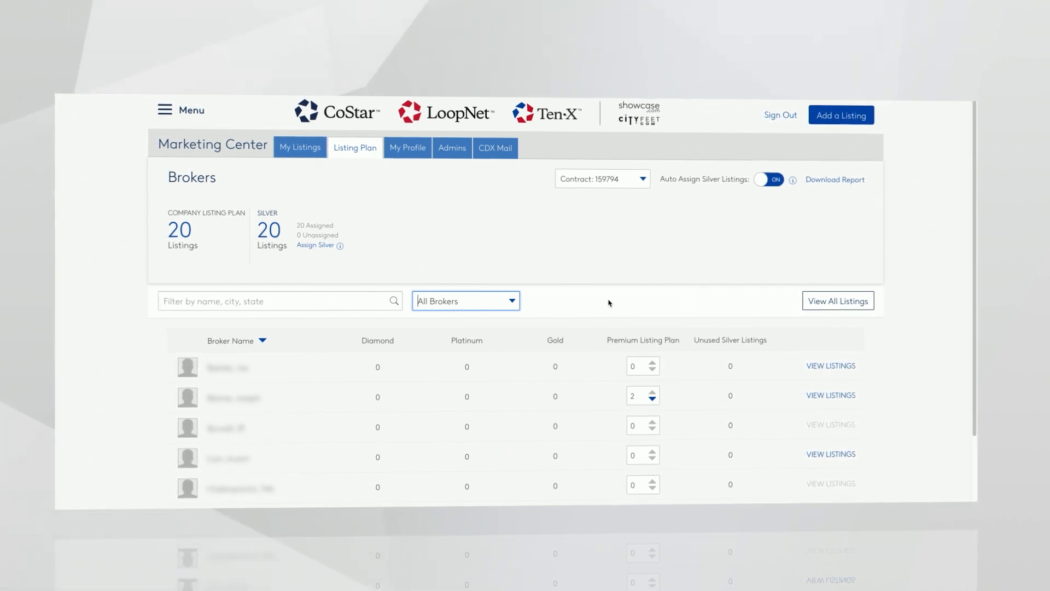
scroll(608, 303, down, 3)
- Filter brokers by listing type and give a broker's second listing Silver exposure
click(501, 175)
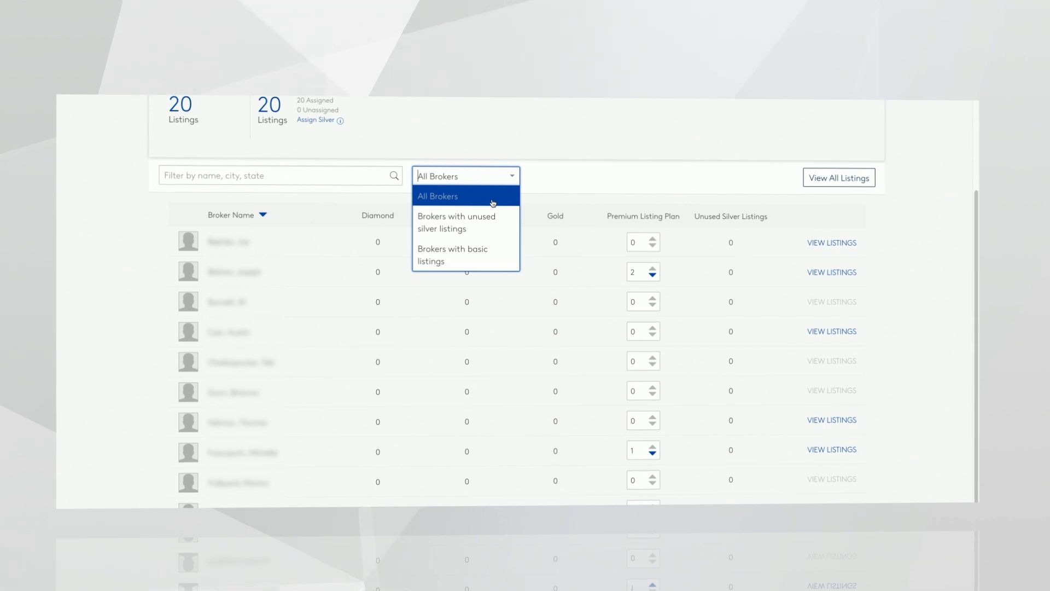
click(486, 221)
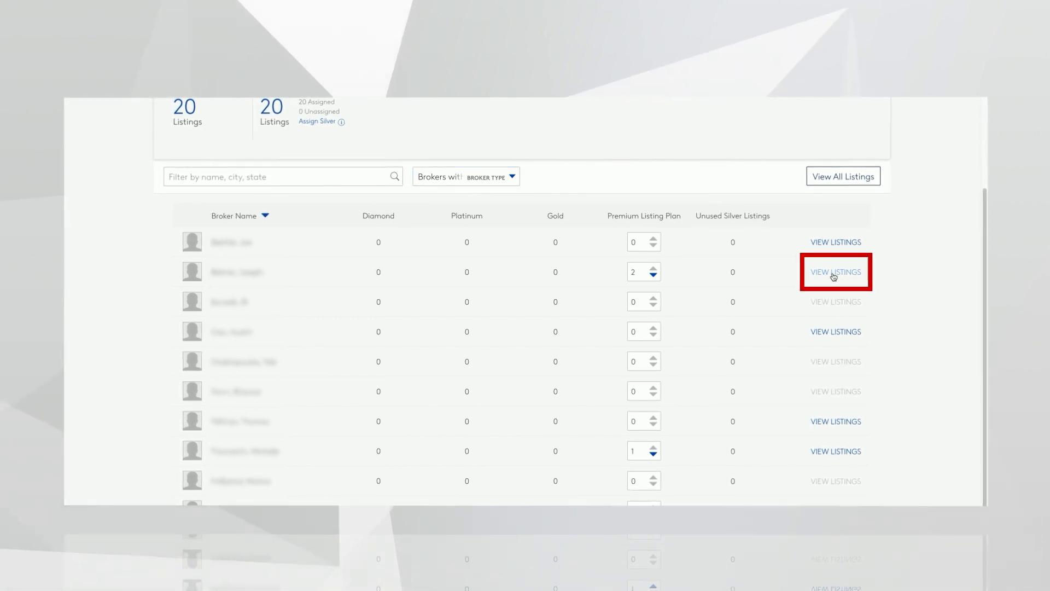
click(834, 275)
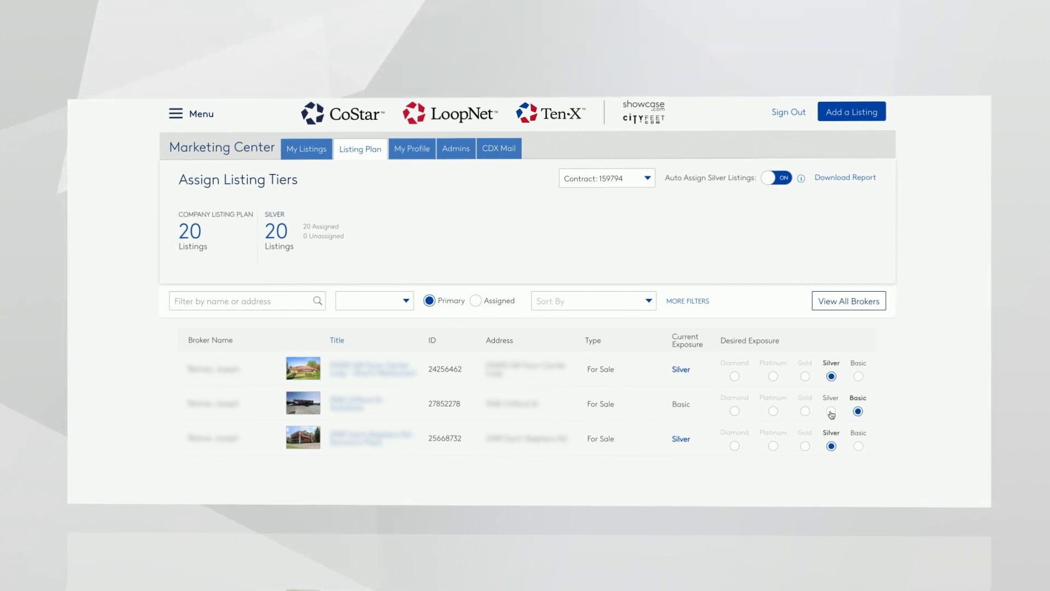
click(832, 410)
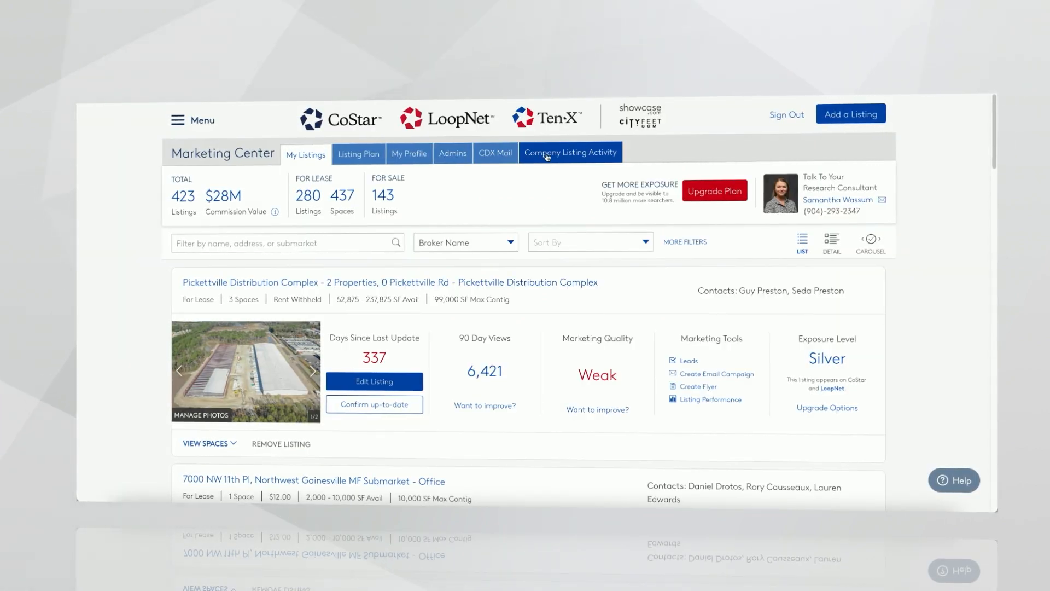
- Show Company Listing Activity with the status filter kept at All Listings
click(547, 156)
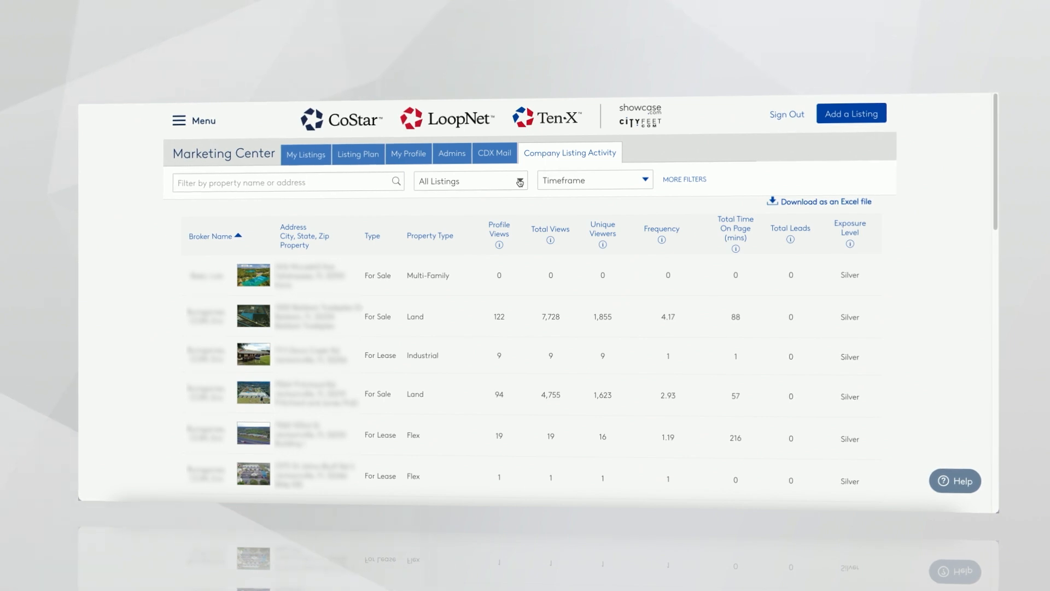
click(519, 182)
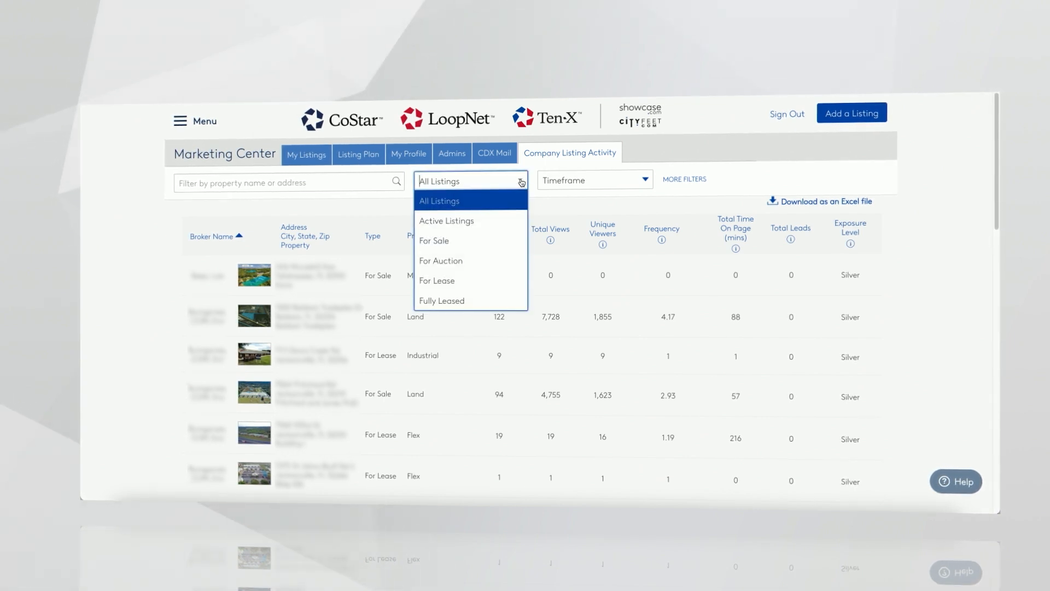
click(521, 182)
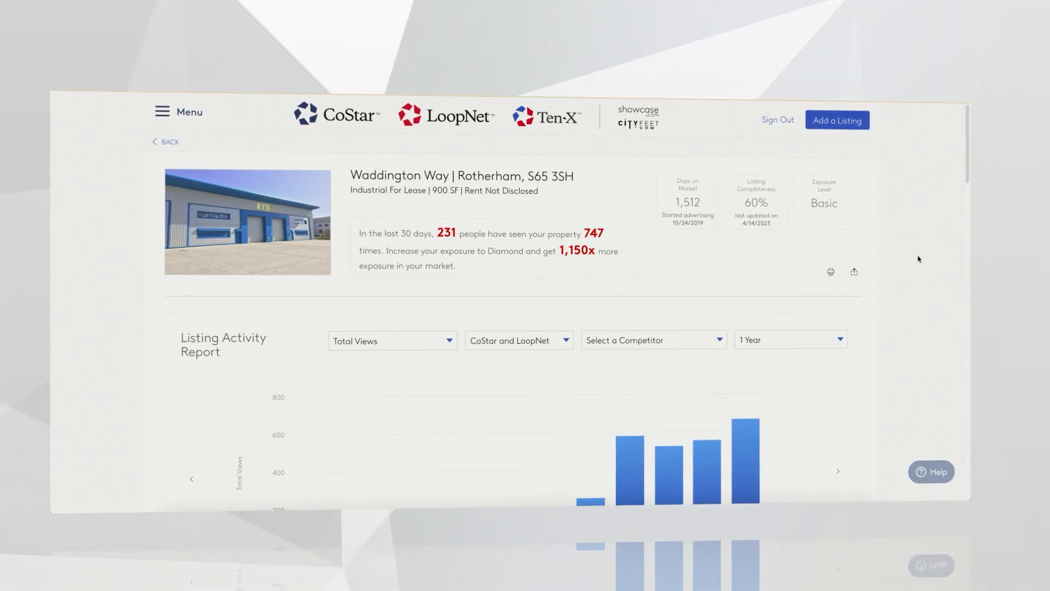
scroll(918, 259, down, 1)
scroll(915, 261, down, 1)
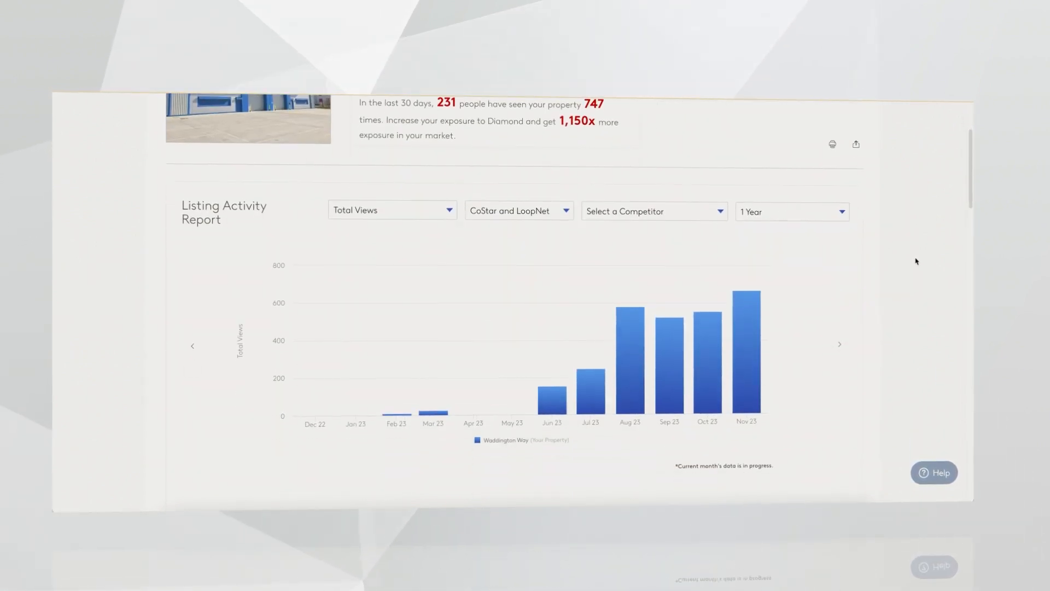
- Compare the Waddington Way activity against All Industrial Metro competitors
click(719, 213)
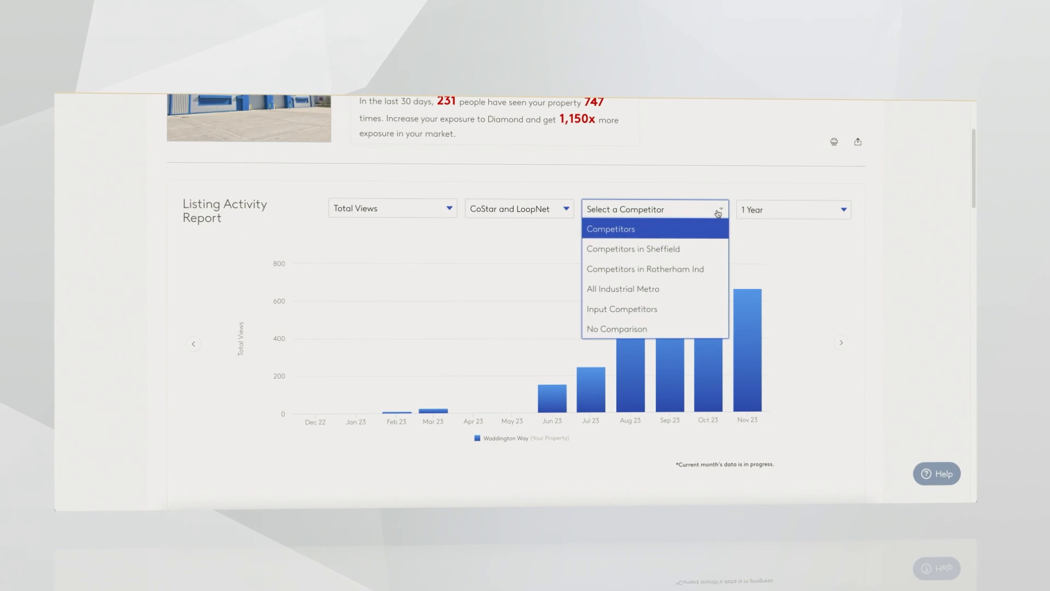
click(653, 291)
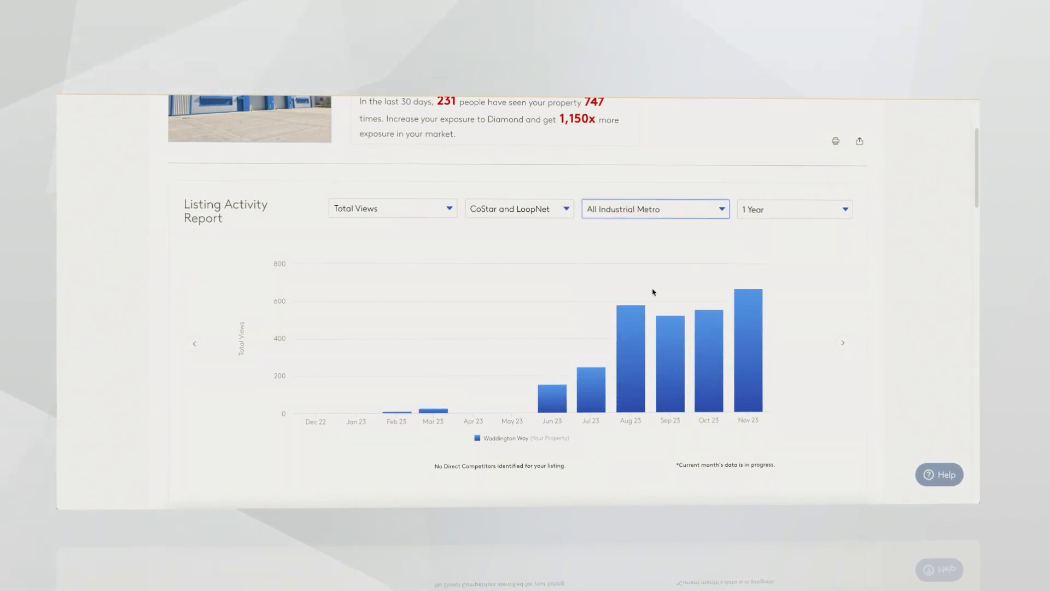
scroll(867, 302, down, 8)
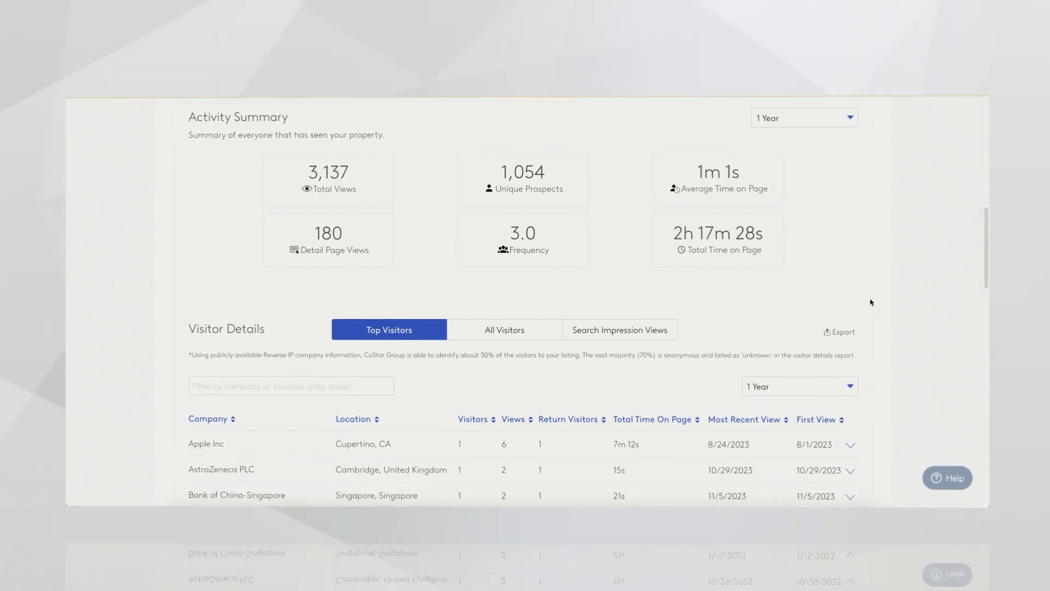
scroll(872, 302, up, 8)
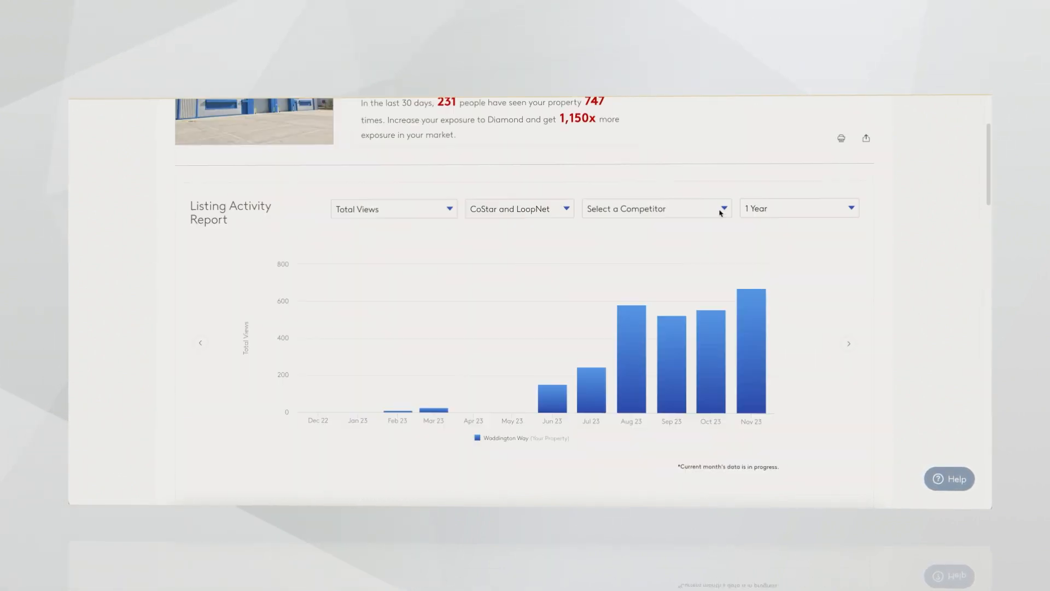
click(720, 212)
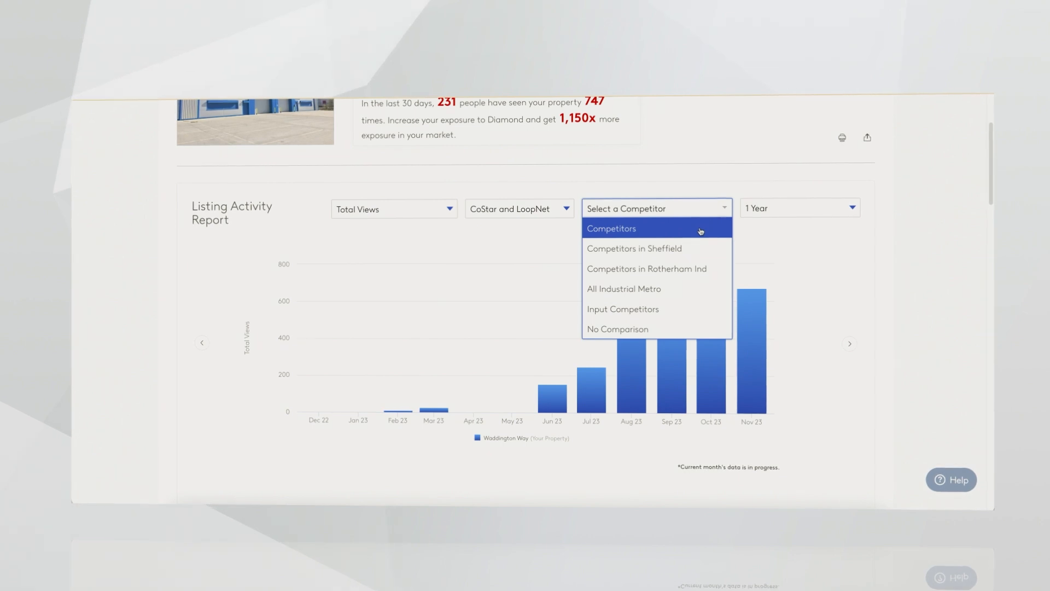
click(654, 289)
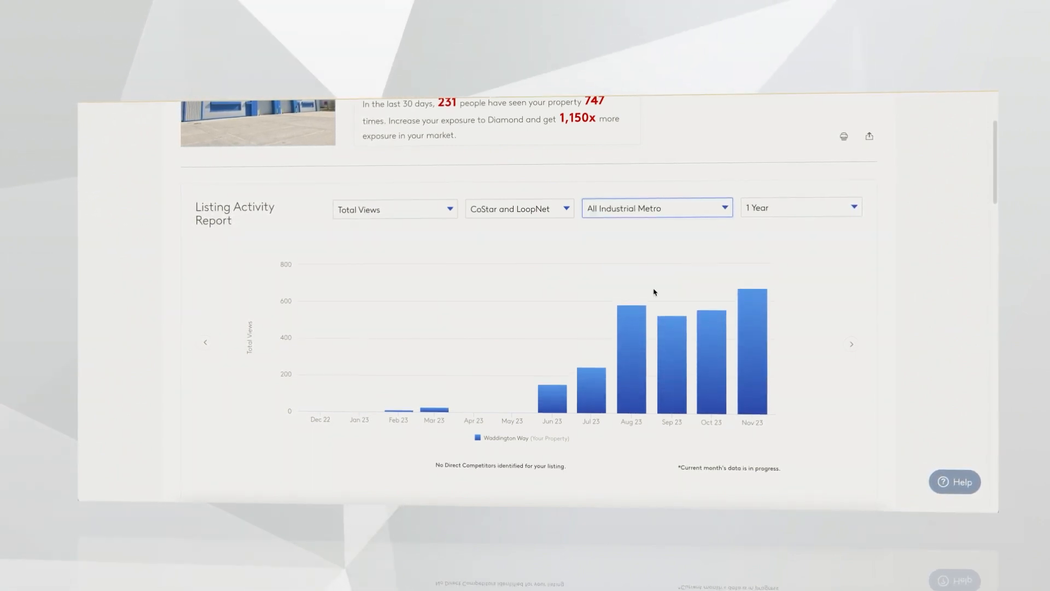
scroll(875, 302, down, 10)
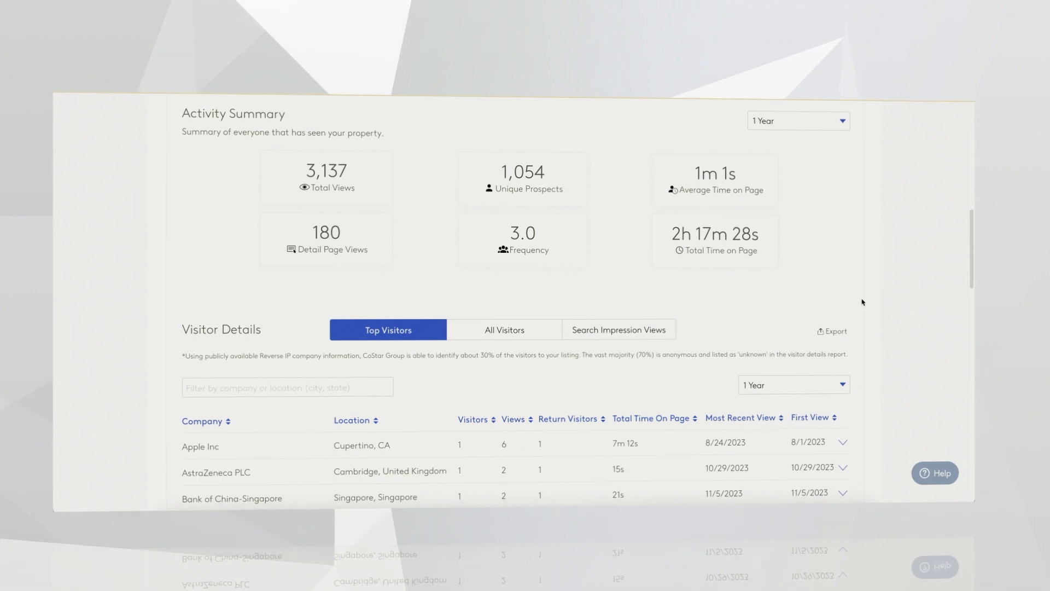
scroll(863, 302, down, 1)
scroll(739, 299, down, 1)
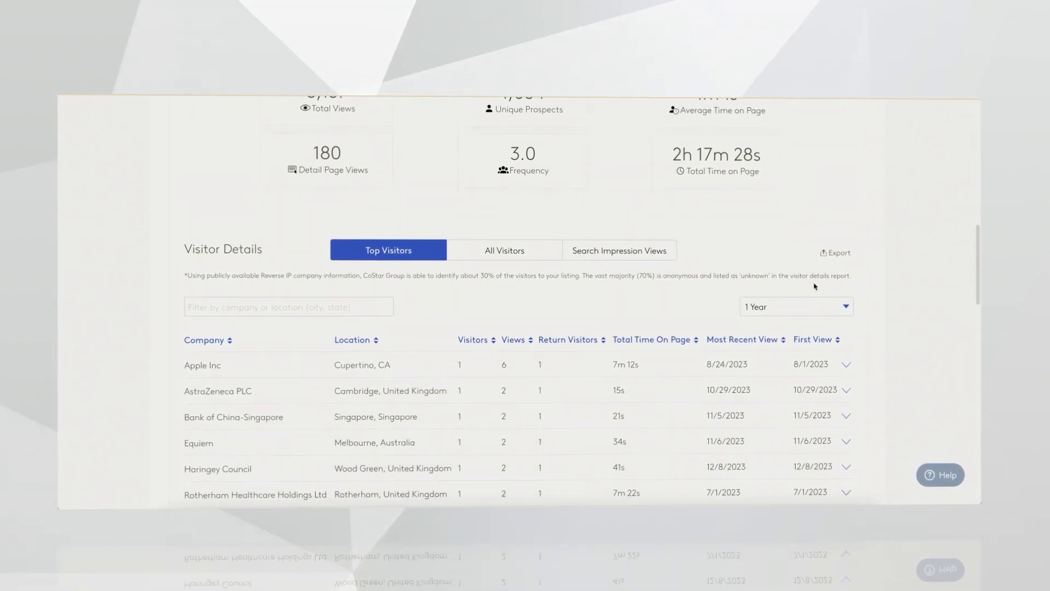
scroll(695, 296, down, 1)
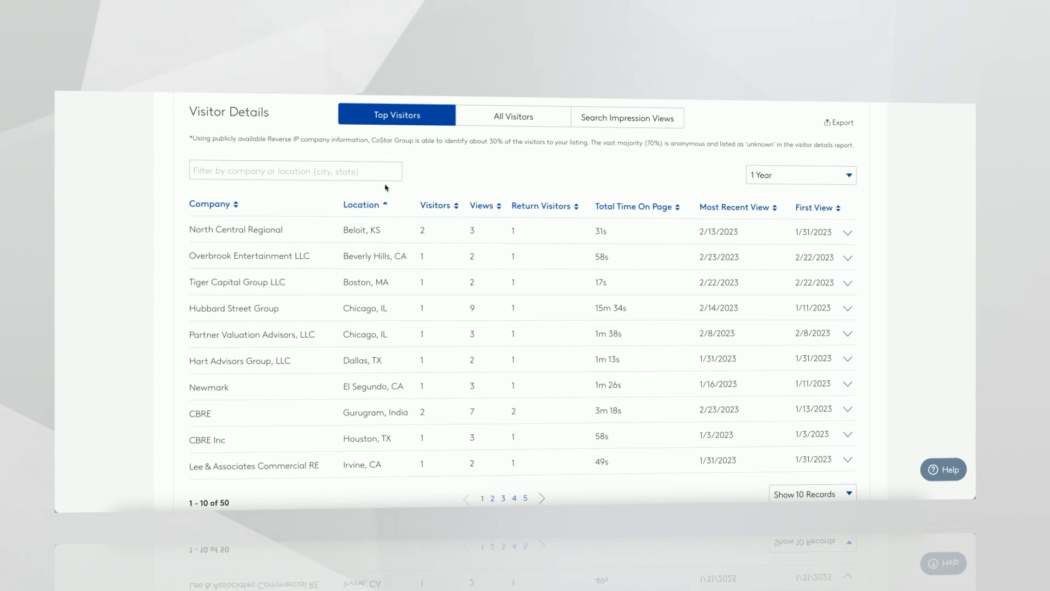
- List all visitors, then the companies with search impression views of the listing
click(486, 117)
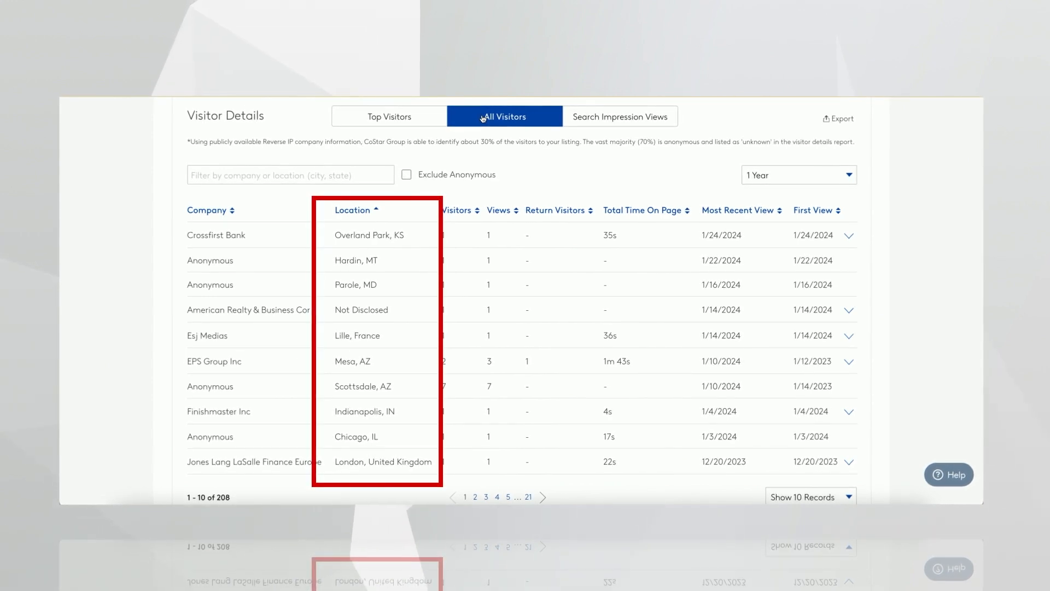
click(600, 117)
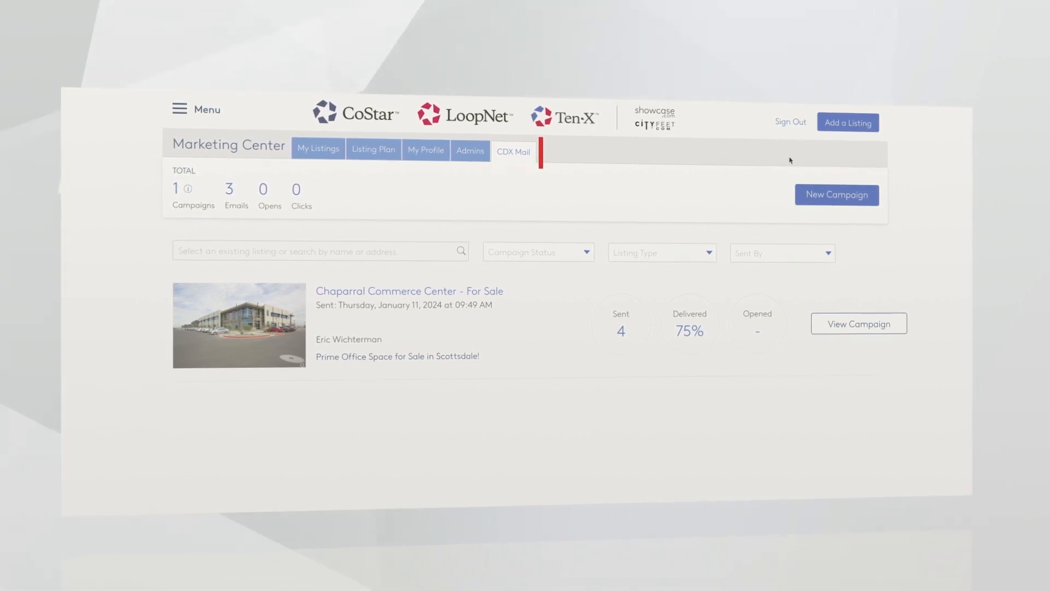
- Name the campaign Research Corporate Center, add its subject line, and pick the 3 Photos template
click(822, 197)
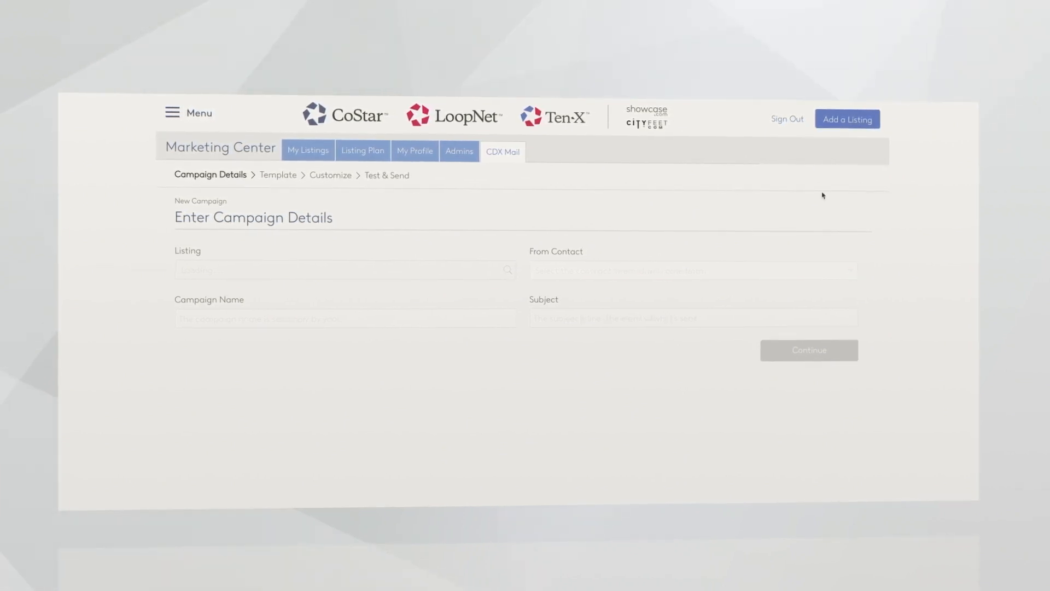
click(437, 322)
text(Research Corporate Cent)
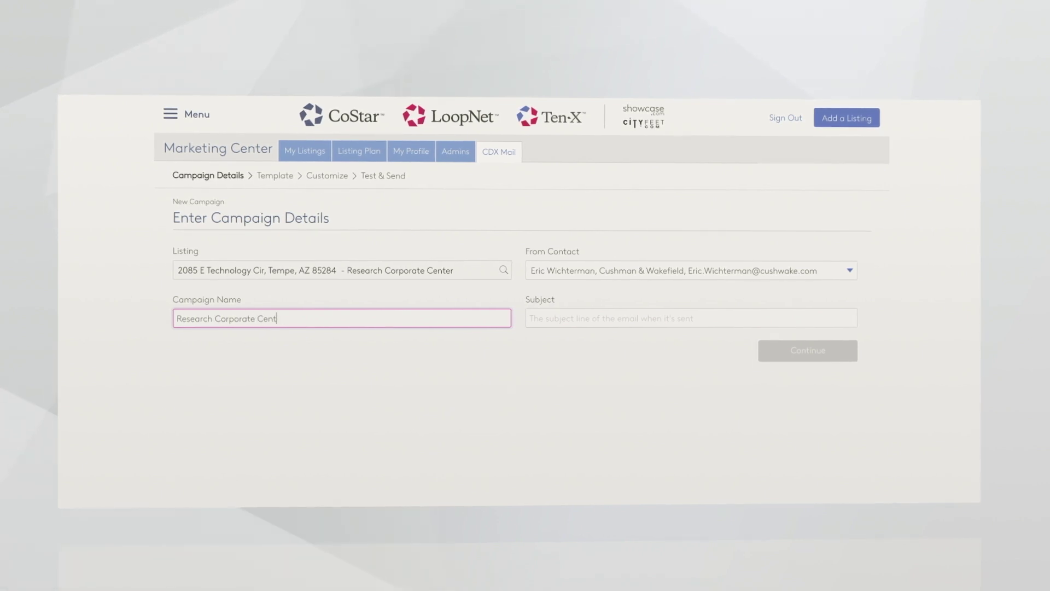
text(er)
key(Tab)
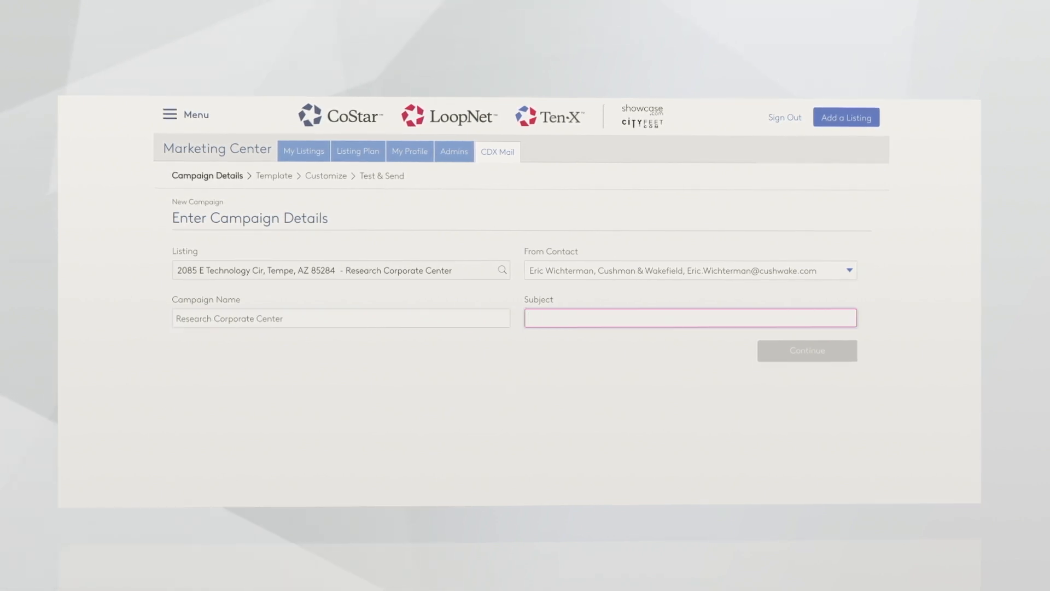
text(Prime Office Space for Sale at ASU Research Park)
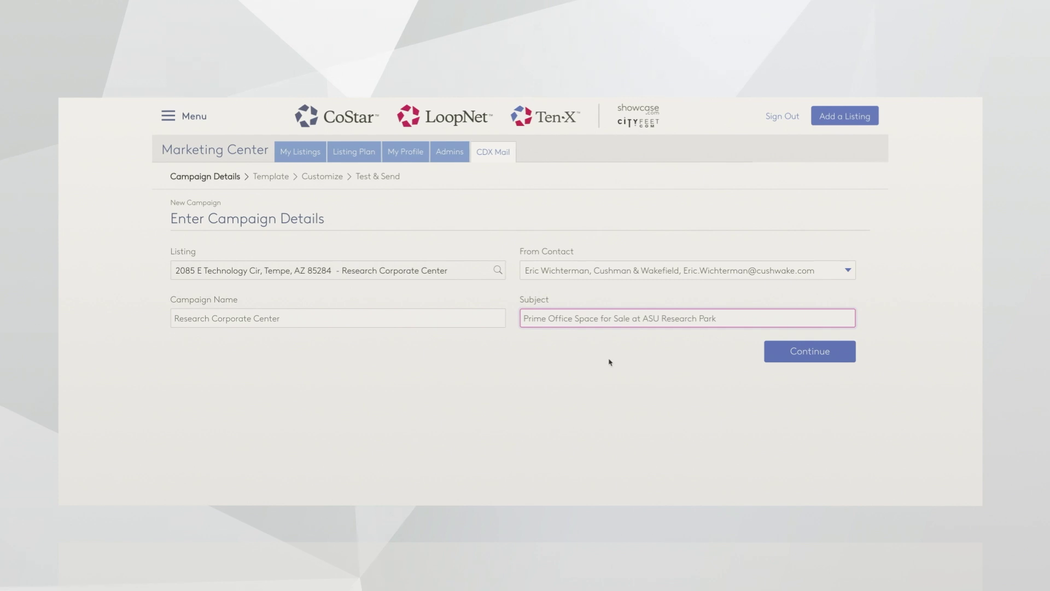
click(810, 350)
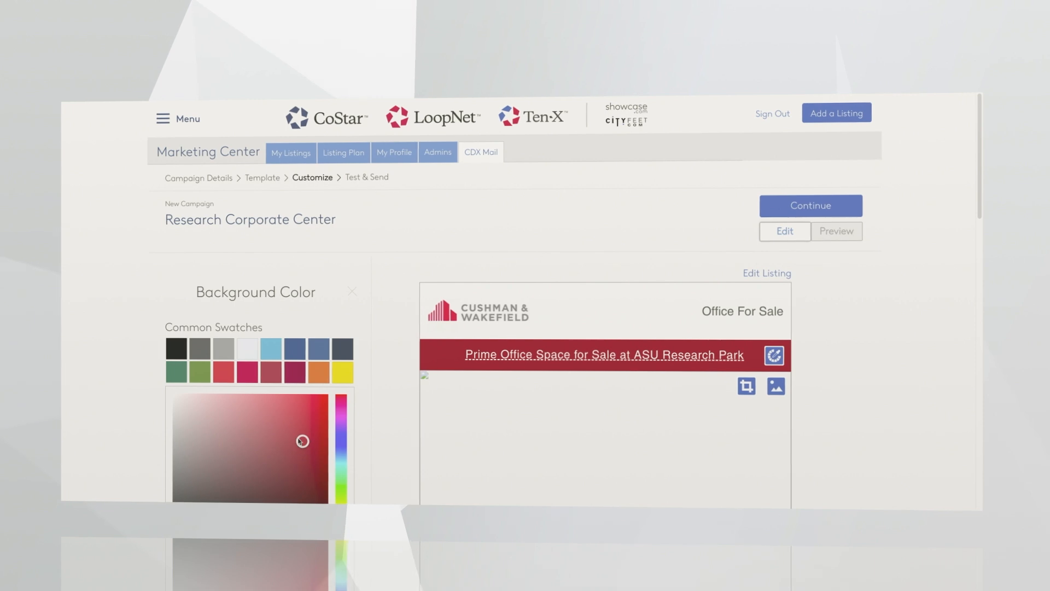
- Drag the banner background colour to pale pink, then back to a muted red
drag(281, 420, 231, 424)
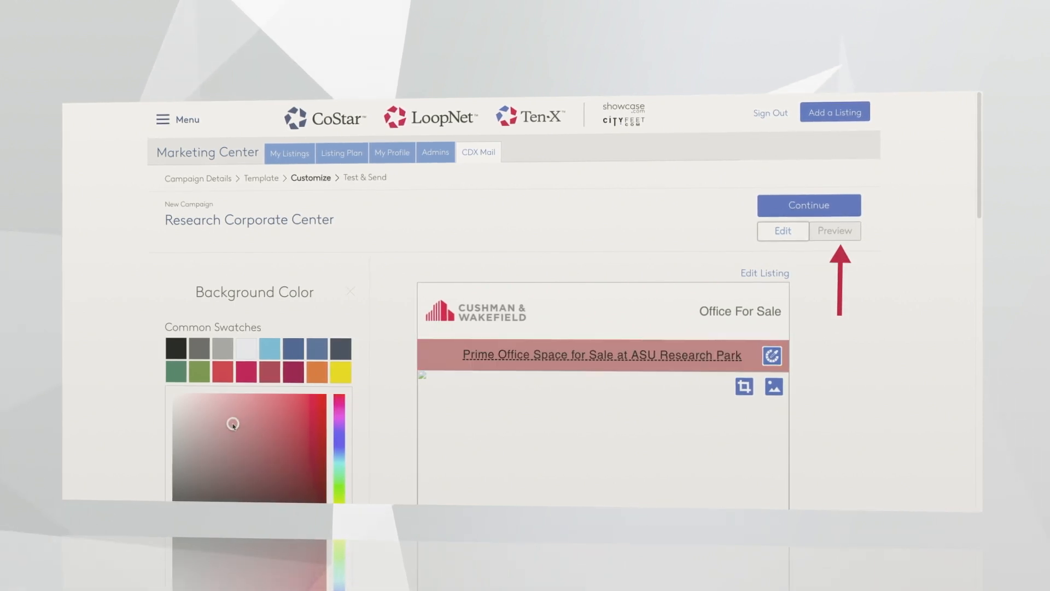
drag(232, 424, 251, 428)
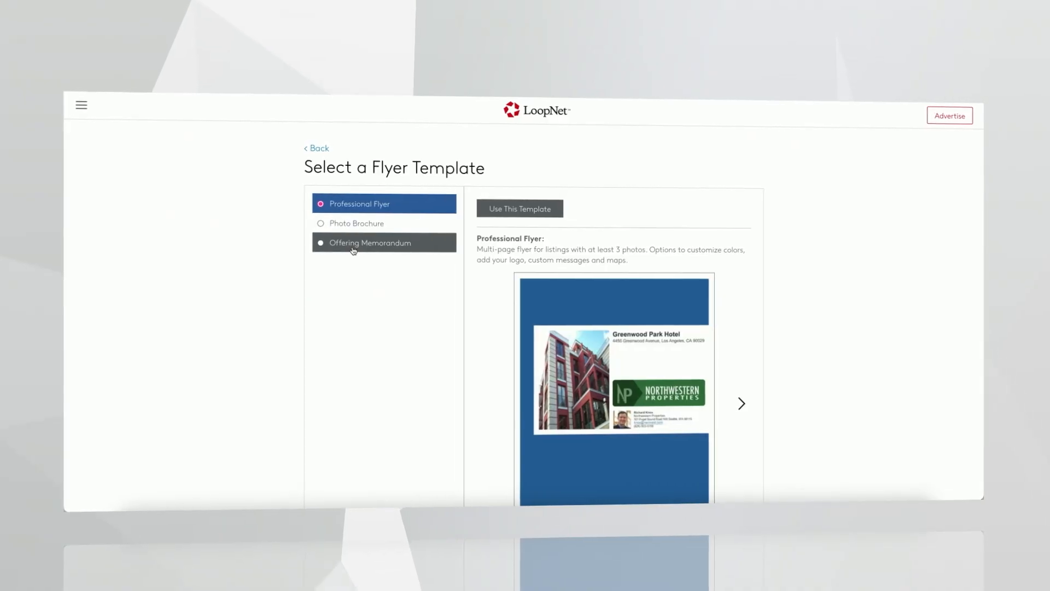
scroll(496, 308, down, 1)
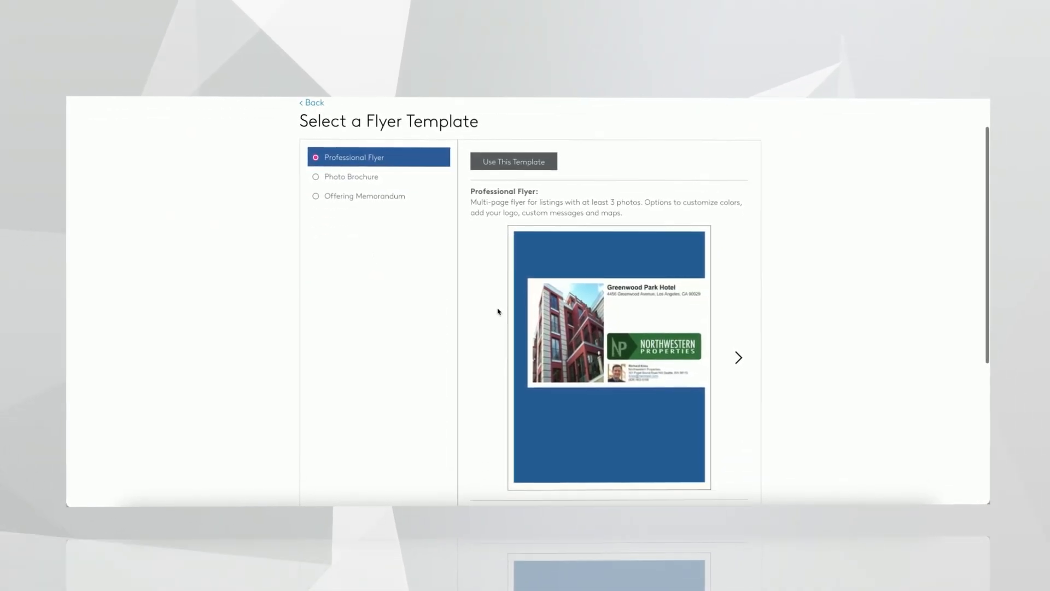
- Advance the Professional Flyer preview to its second page
click(738, 361)
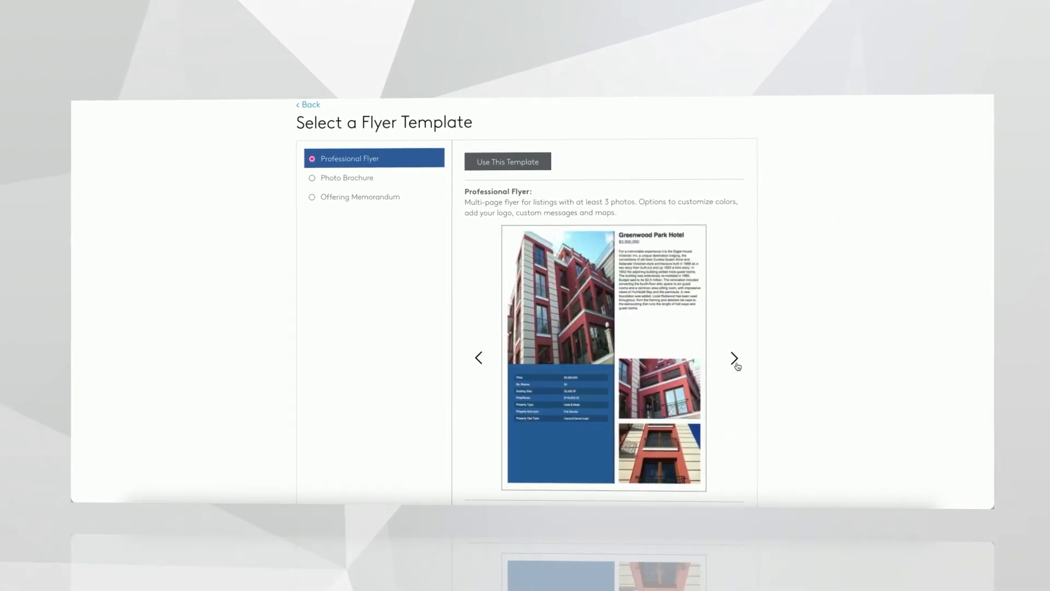